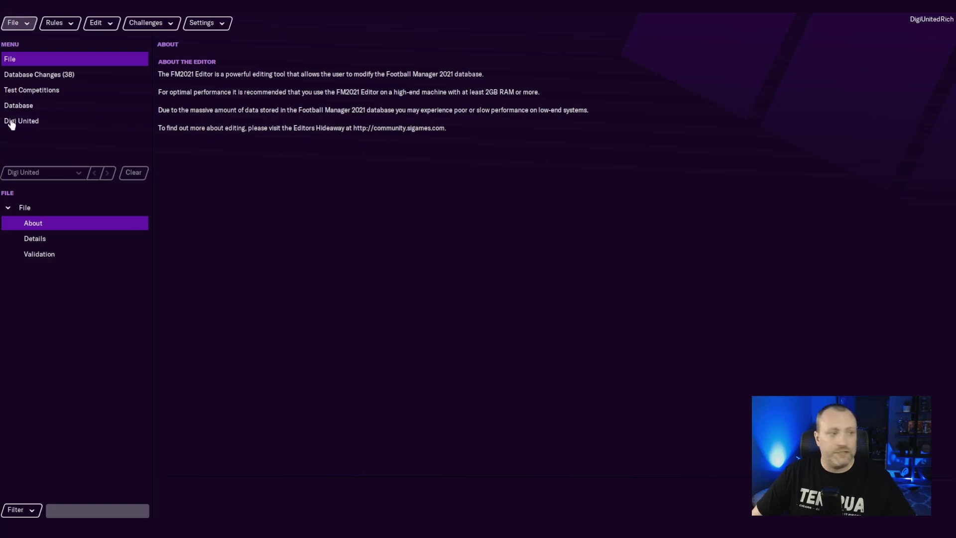
Remove Digi United's recorded changes from the Training entry down through the final Other Income entry.
click(38, 123)
scroll(77, 353, down, 5)
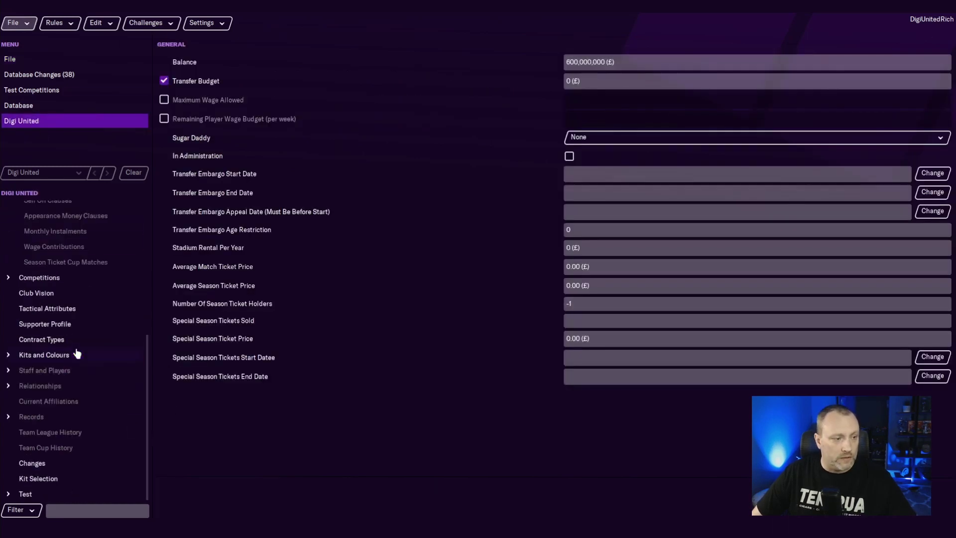
click(61, 464)
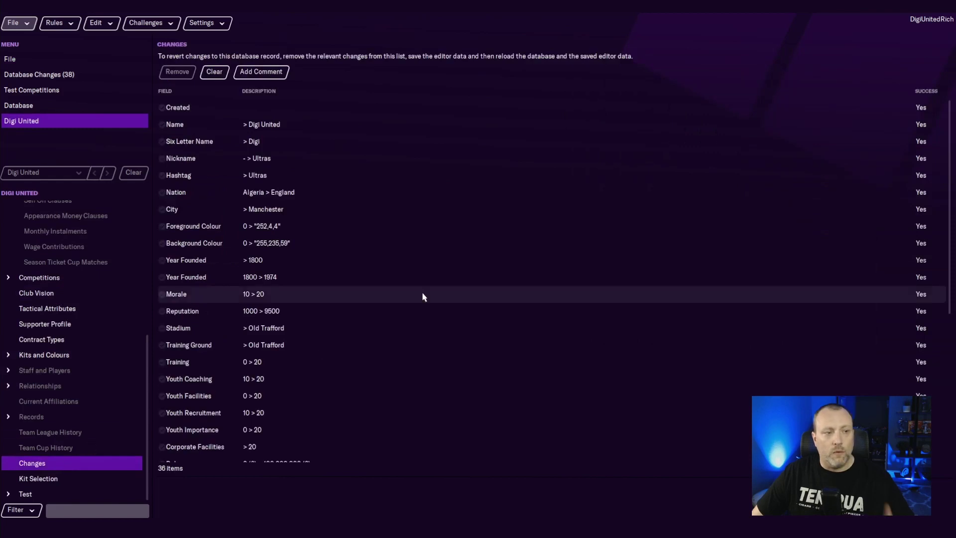
scroll(428, 301, down, 3)
scroll(428, 301, down, 2)
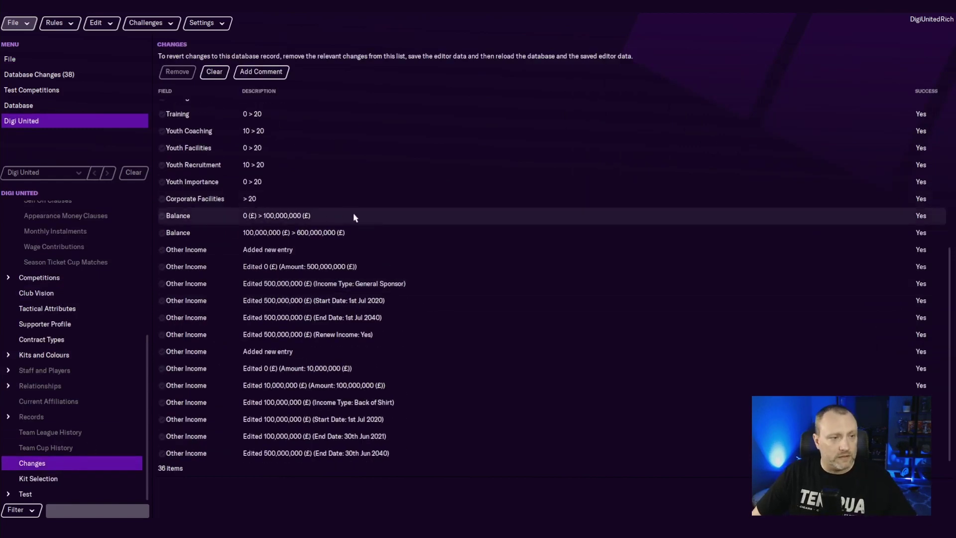
scroll(333, 118, up, 1)
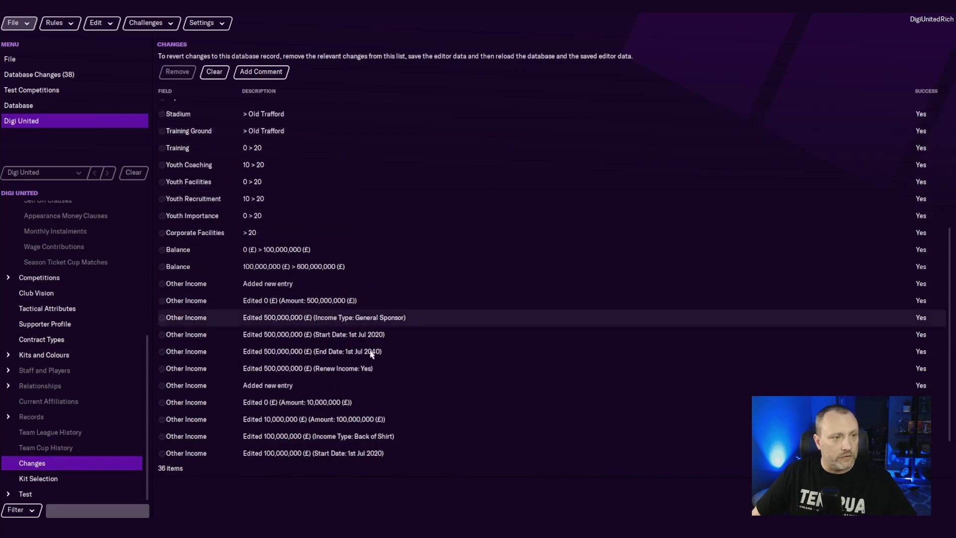
scroll(386, 412, down, 1)
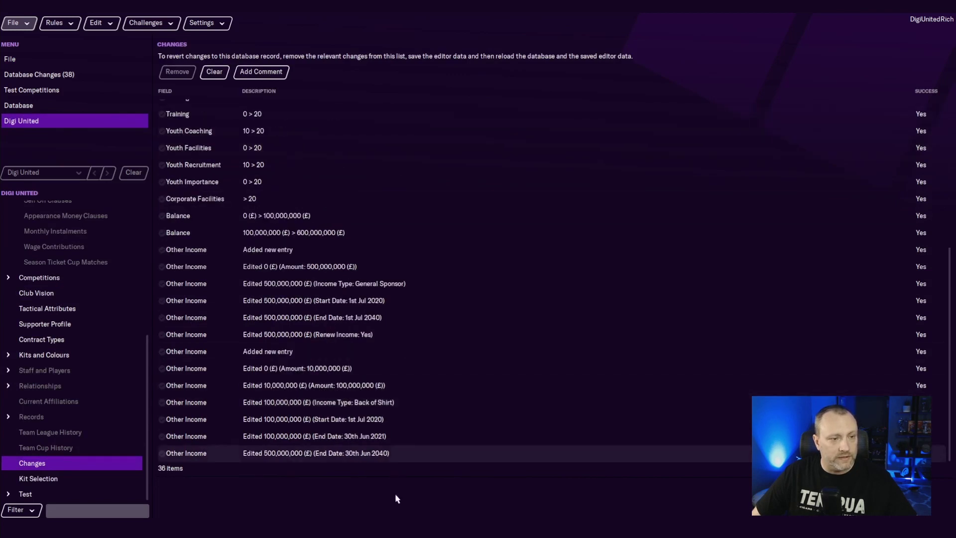
click(415, 452)
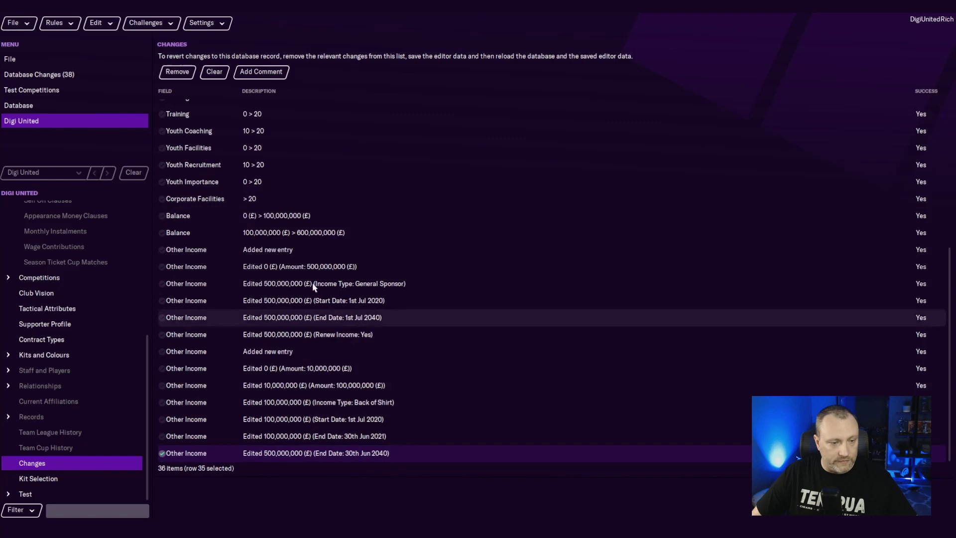
scroll(304, 247, up, 1)
scroll(304, 248, up, 1)
shift+click(292, 200)
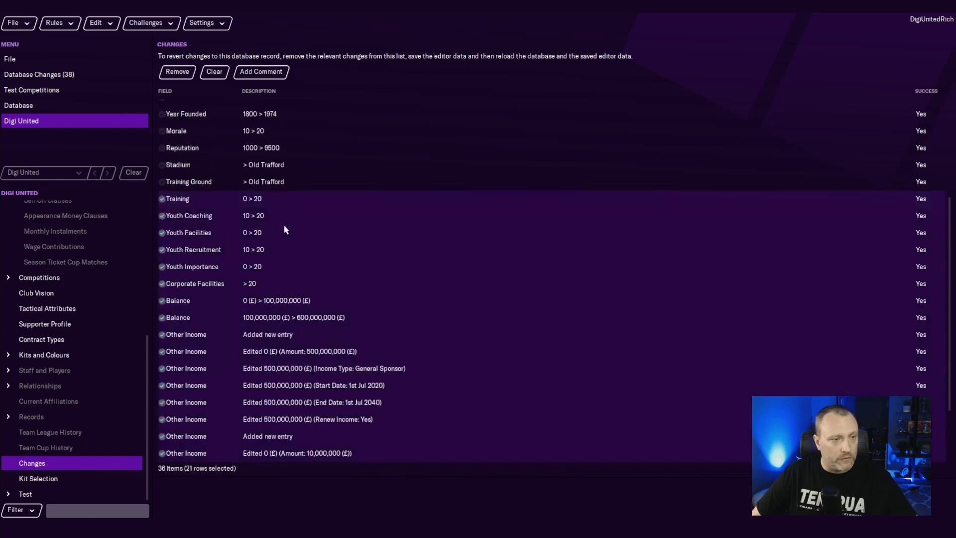
click(177, 72)
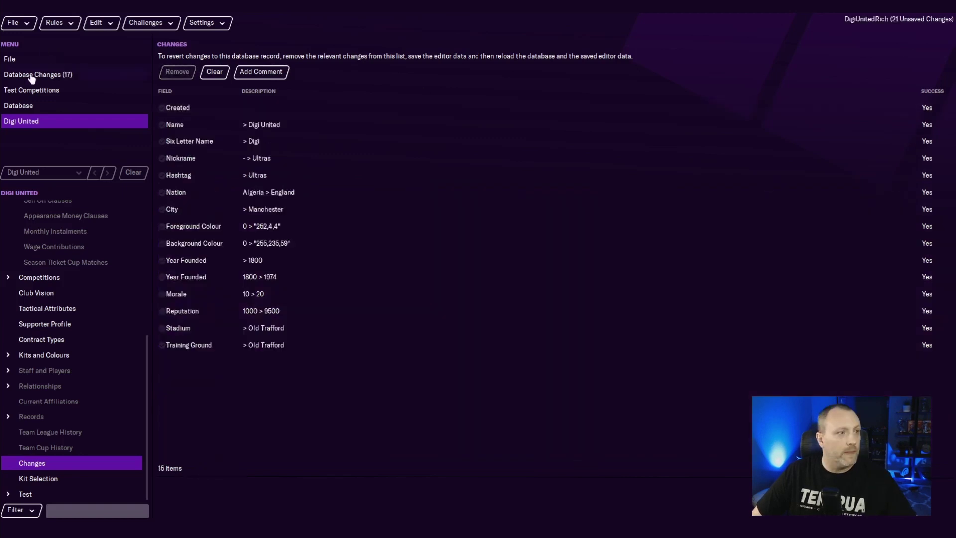
Reload the database and apply the undeleted changes.
click(30, 78)
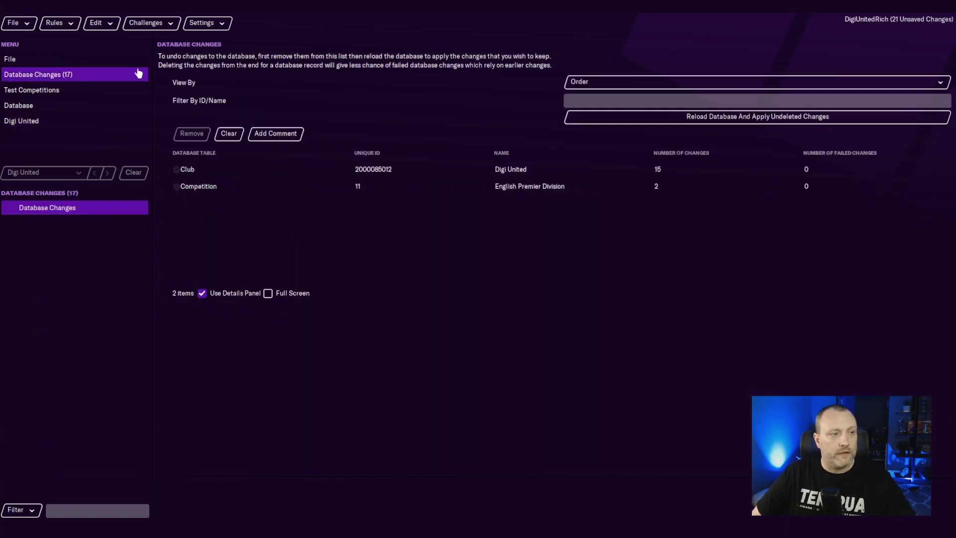
click(741, 119)
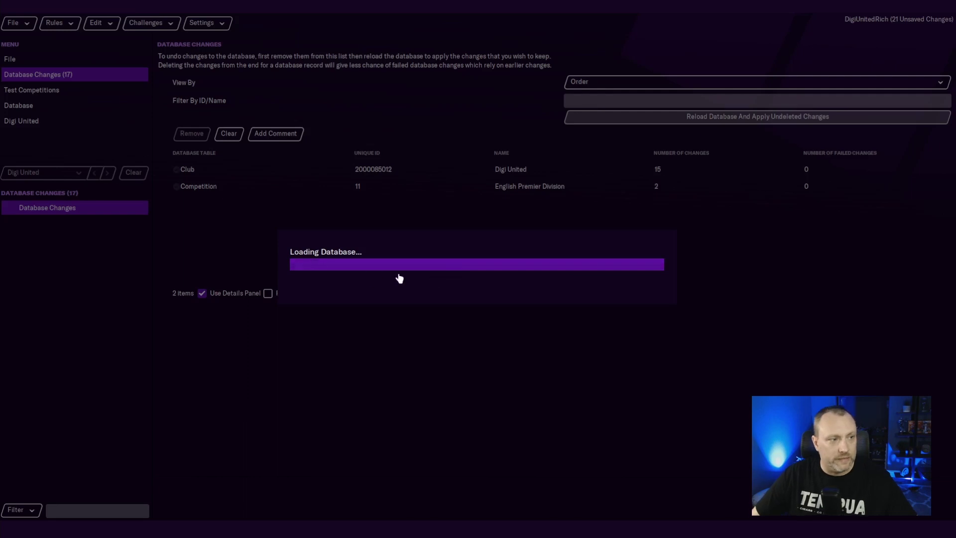
Review Digi United's club details, general finances and other income after the database reload.
click(31, 127)
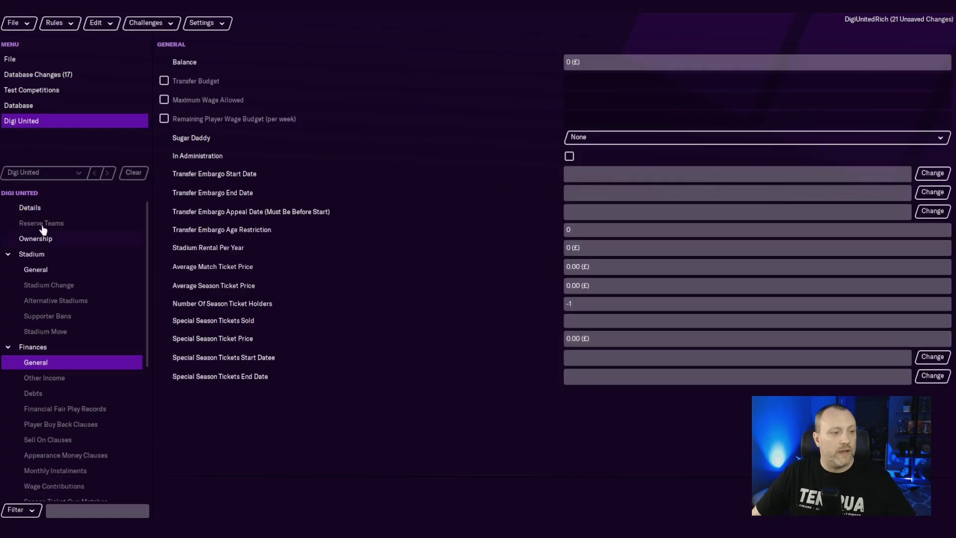
click(41, 209)
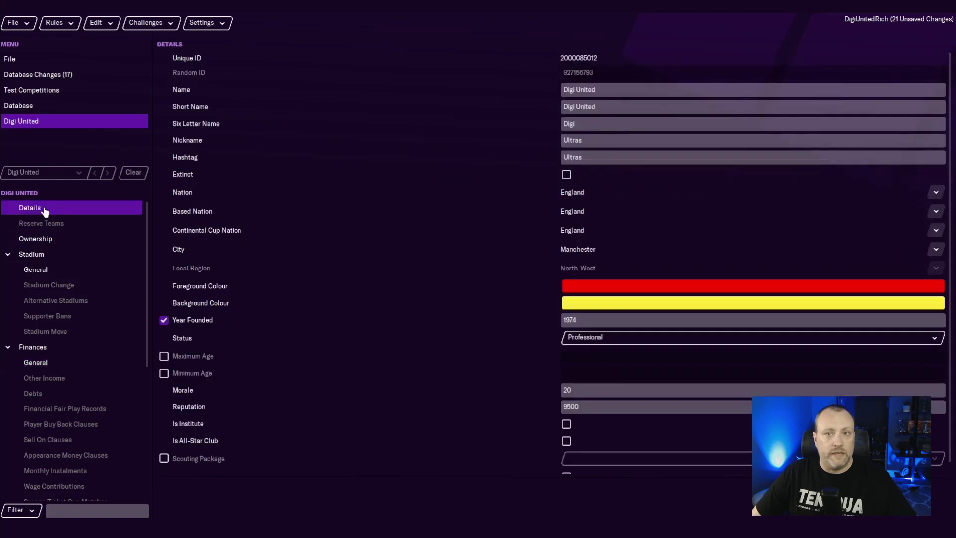
click(43, 367)
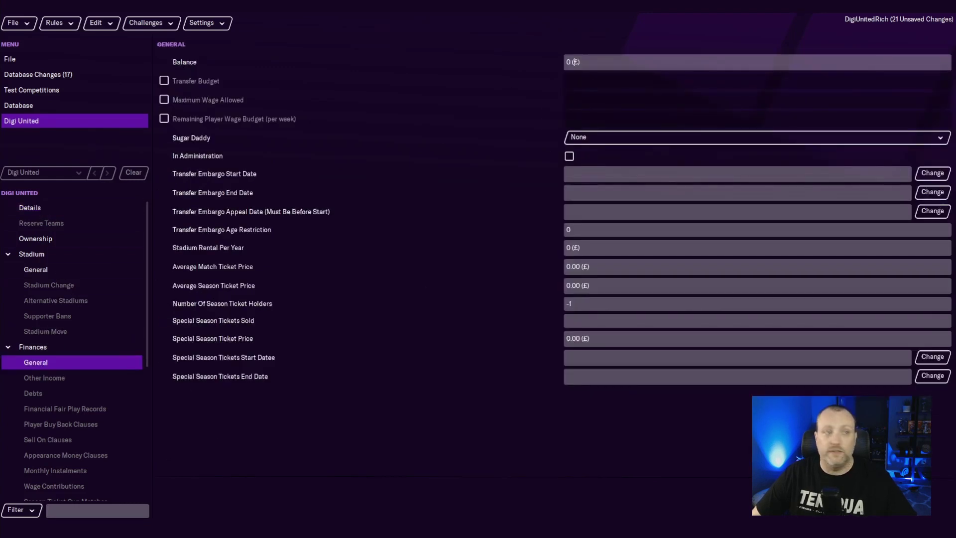
click(64, 379)
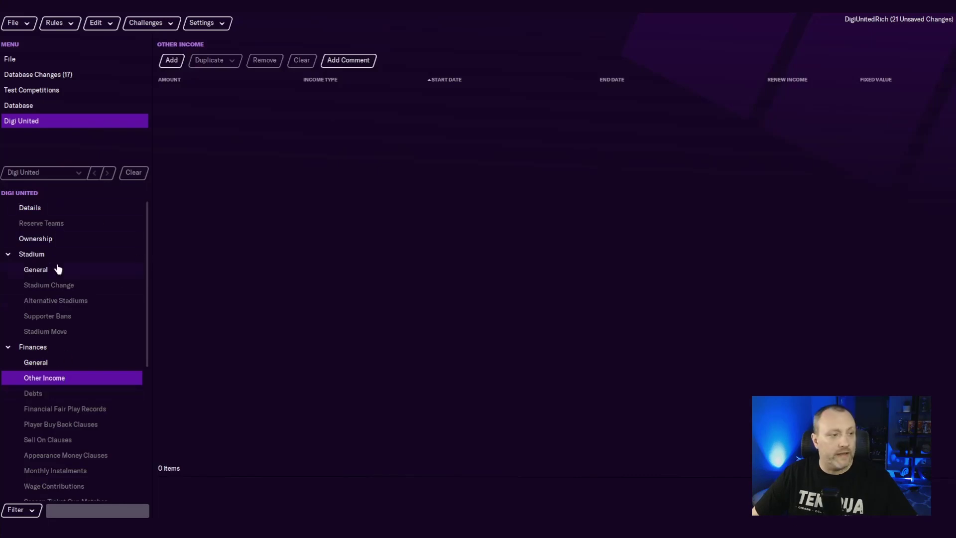
click(44, 207)
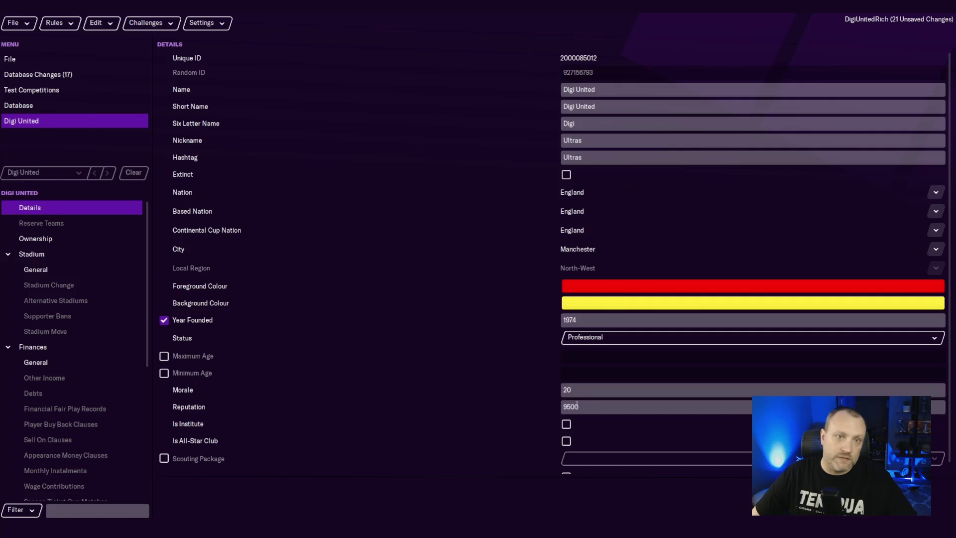
scroll(581, 386, down, 1)
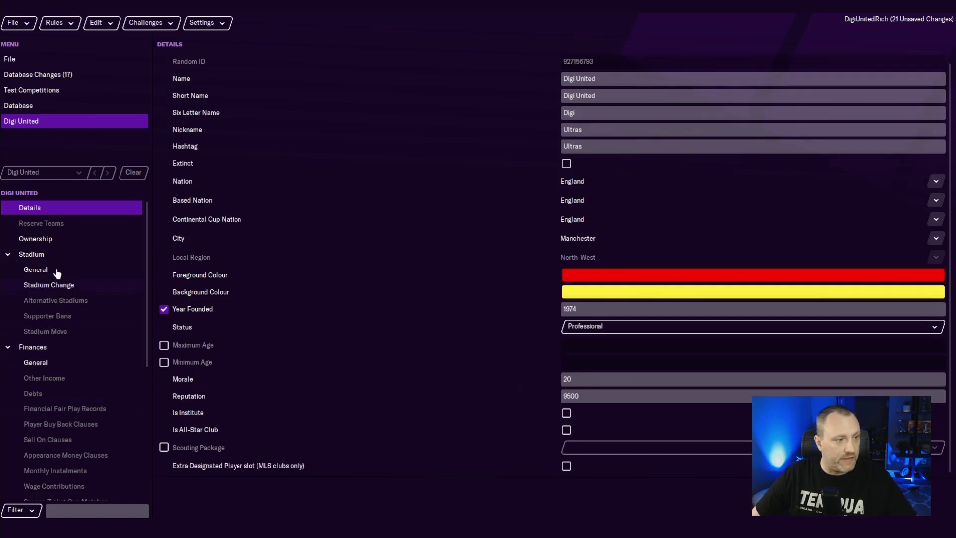
Set Digi United's balance to -10,000,000 (£) in the general finances.
click(44, 362)
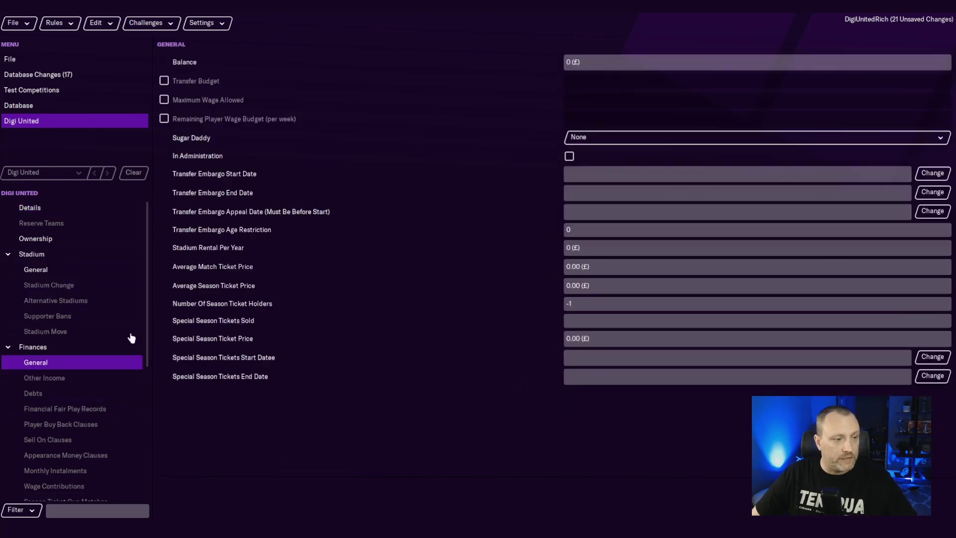
click(566, 60)
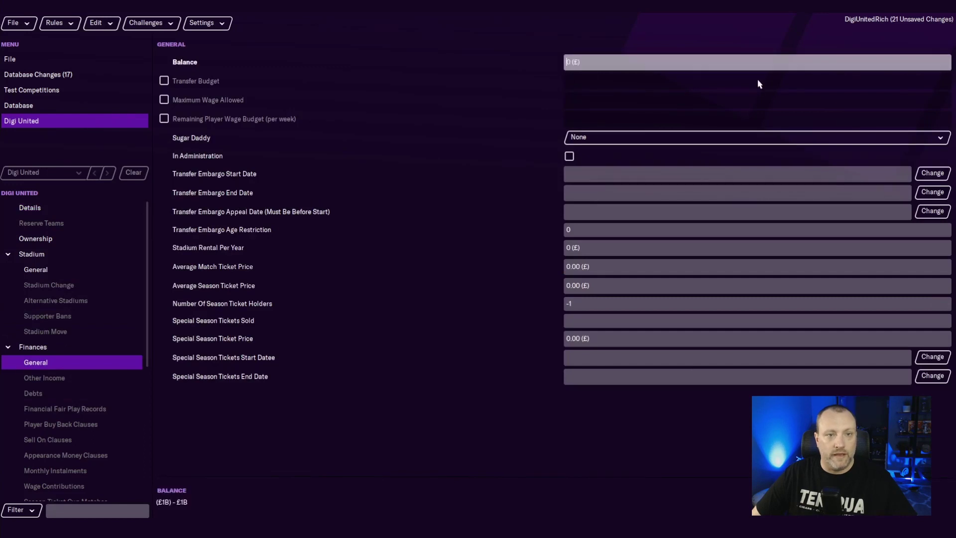
text(-1000000)
key(Return)
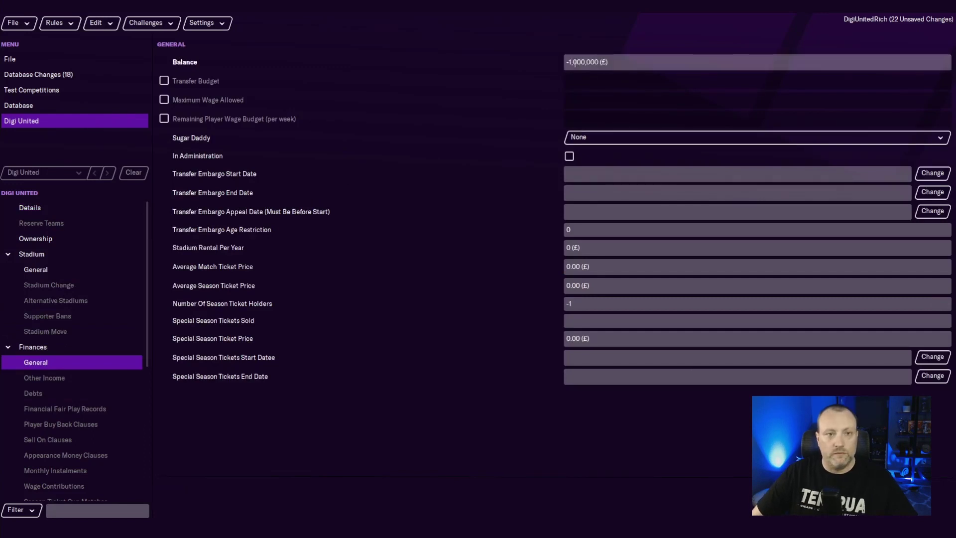
text(0)
key(Return)
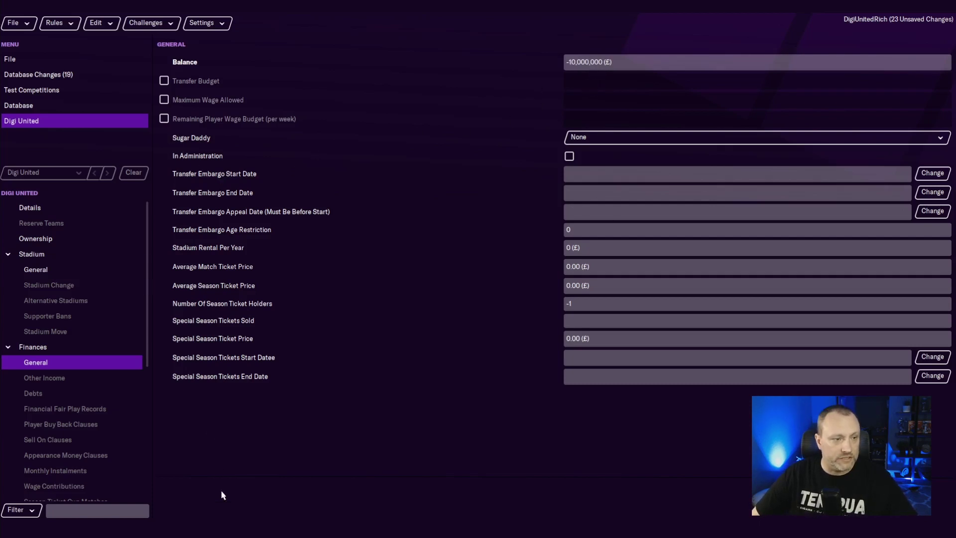
Add a debt of 100,000,000 (£) to Digi United's finances with Bank as the source.
click(62, 377)
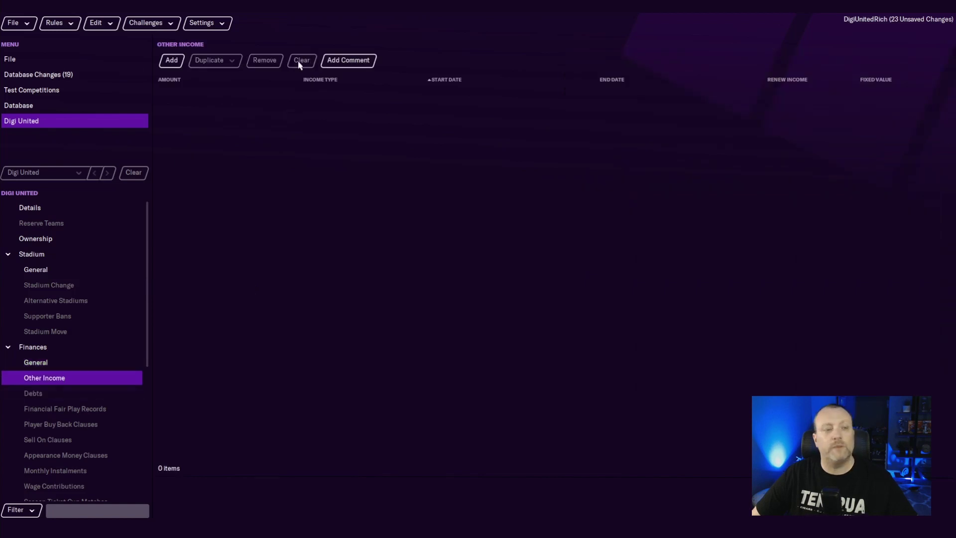
click(34, 395)
click(173, 65)
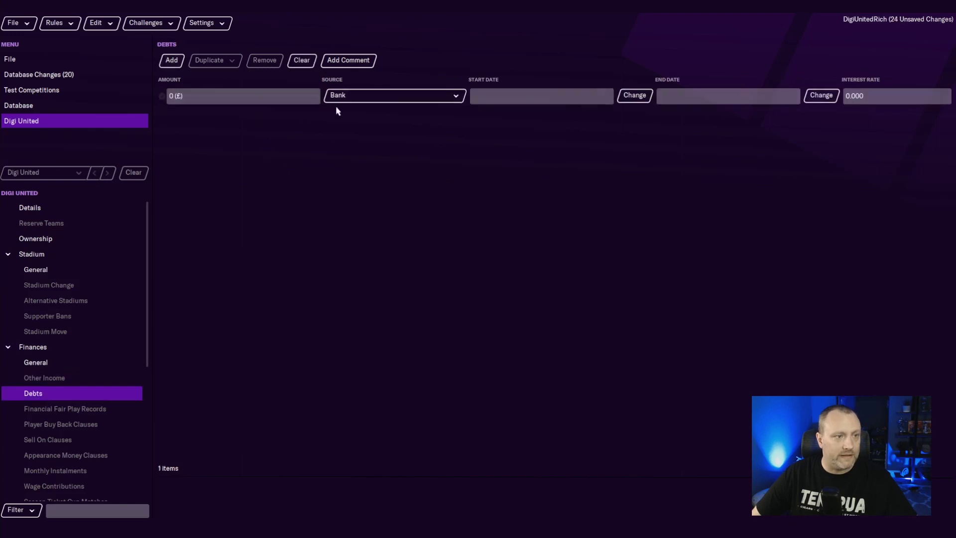
click(244, 93)
text(1)
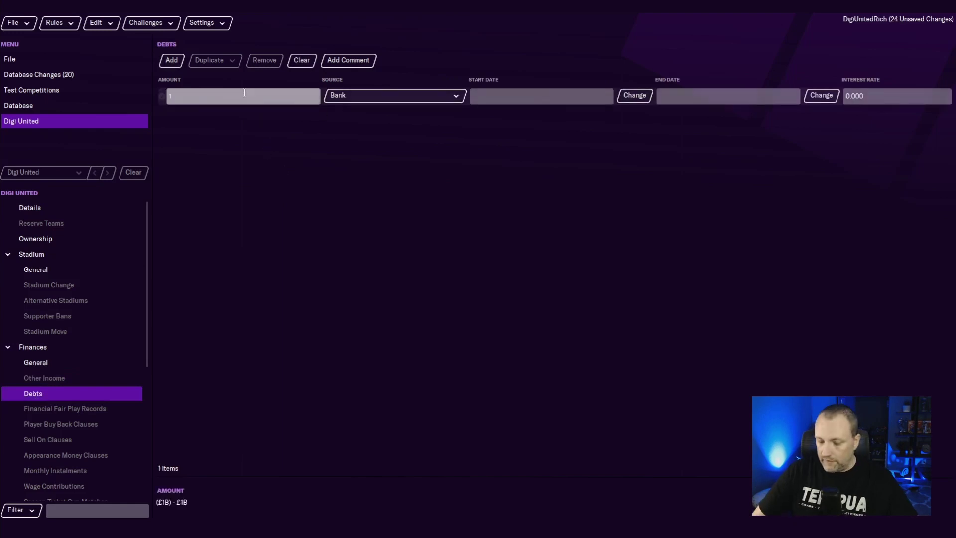
text(00,000,000)
key(Return)
click(374, 94)
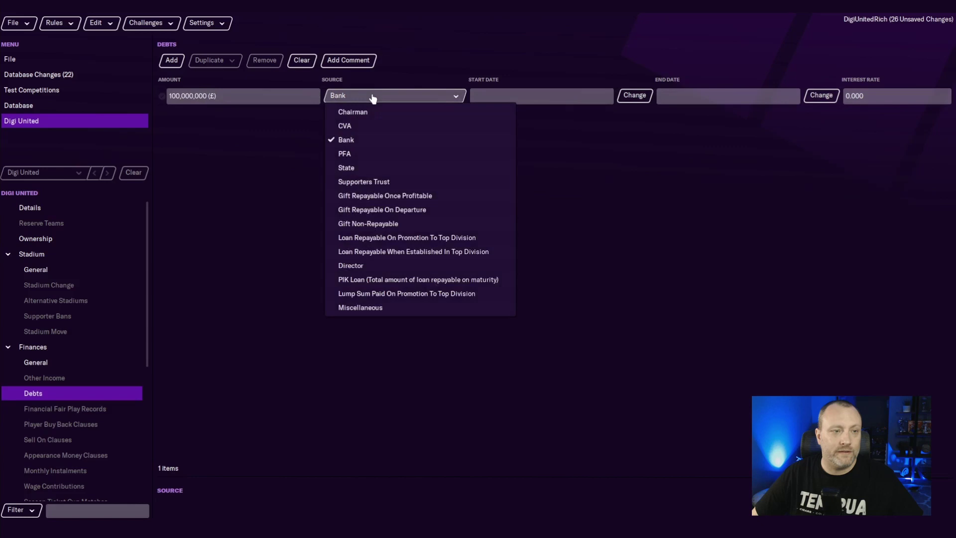
click(373, 142)
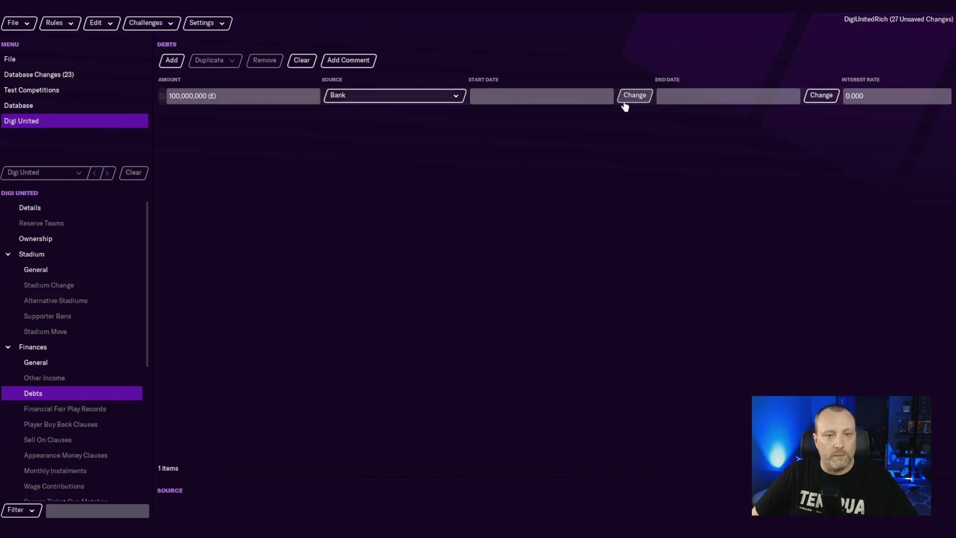
Set the bank debt's start date to 30/6/2020, end date to 30/6/2030 and interest rate to 2.
click(552, 98)
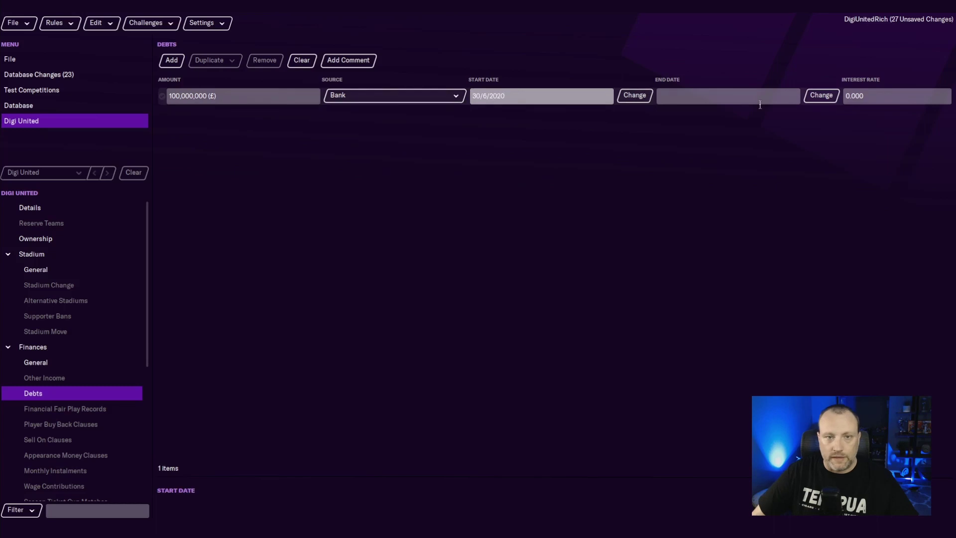
click(720, 96)
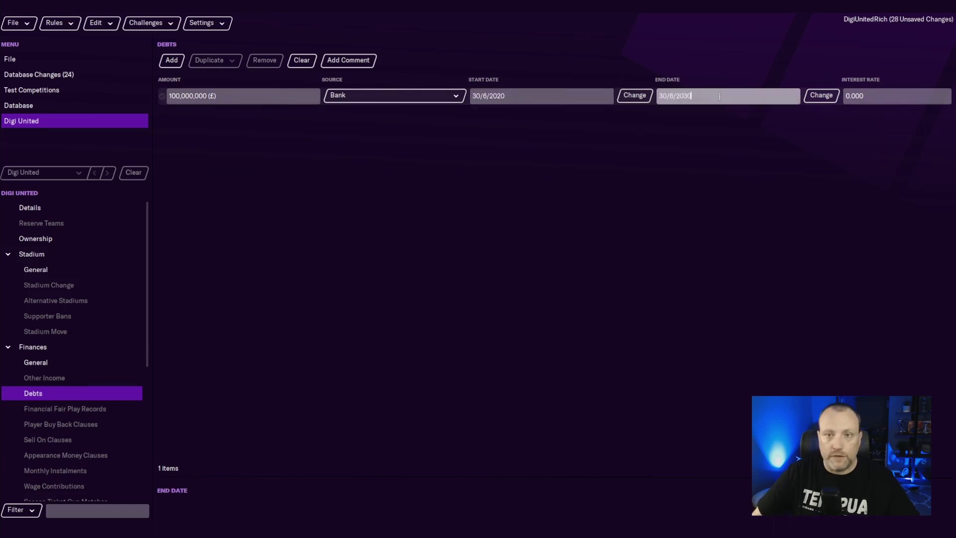
click(873, 96)
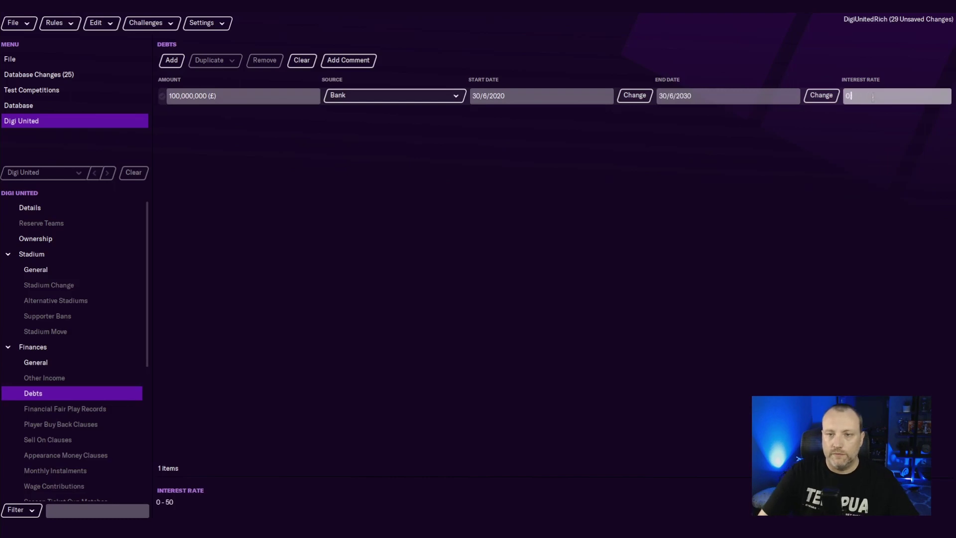
text(2)
key(Return)
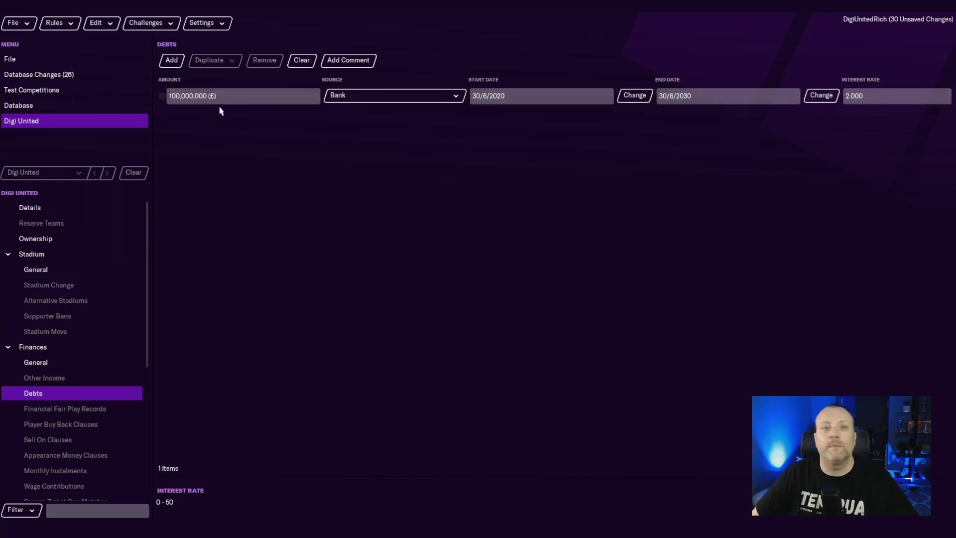
scroll(82, 408, down, 5)
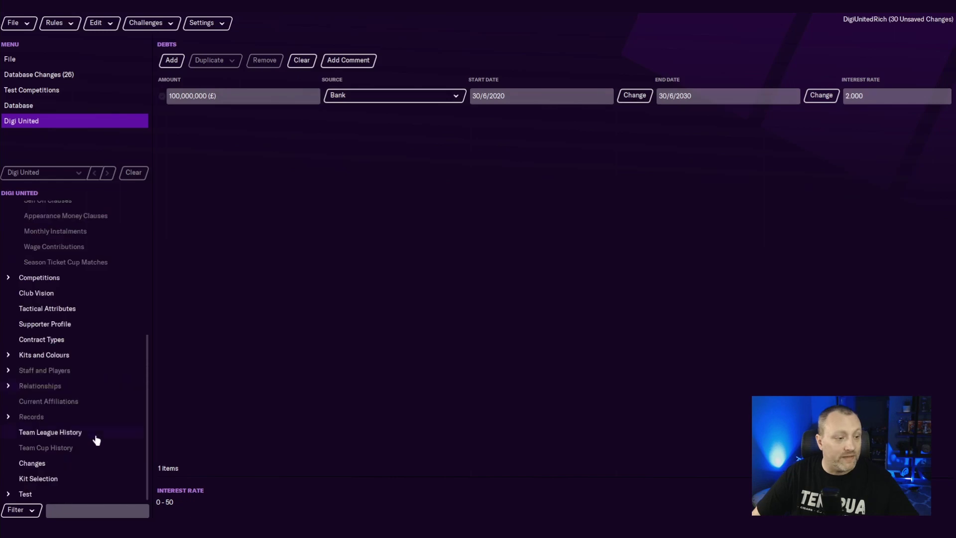
scroll(96, 440, up, 5)
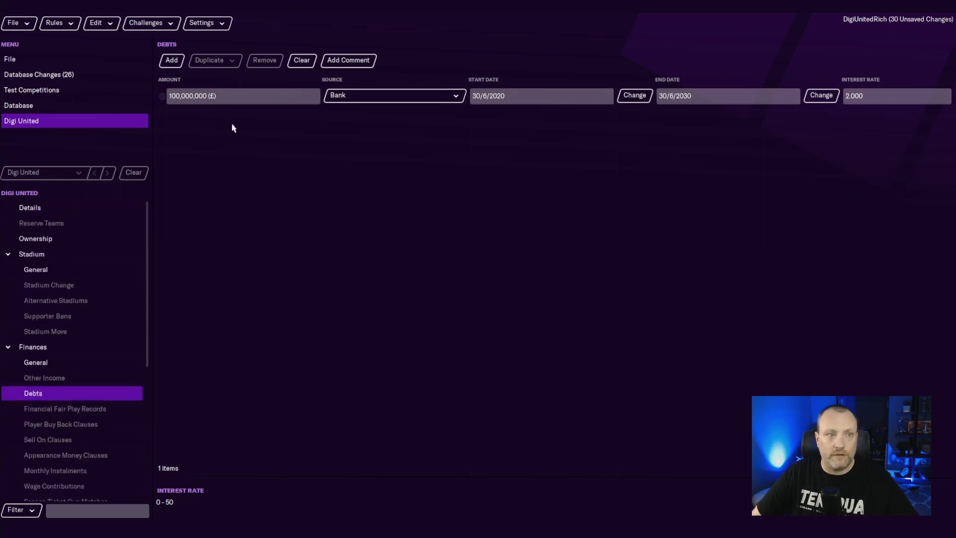
Save the editor data as a new file titled DigiUnitedPoor in the editor data folder.
click(22, 23)
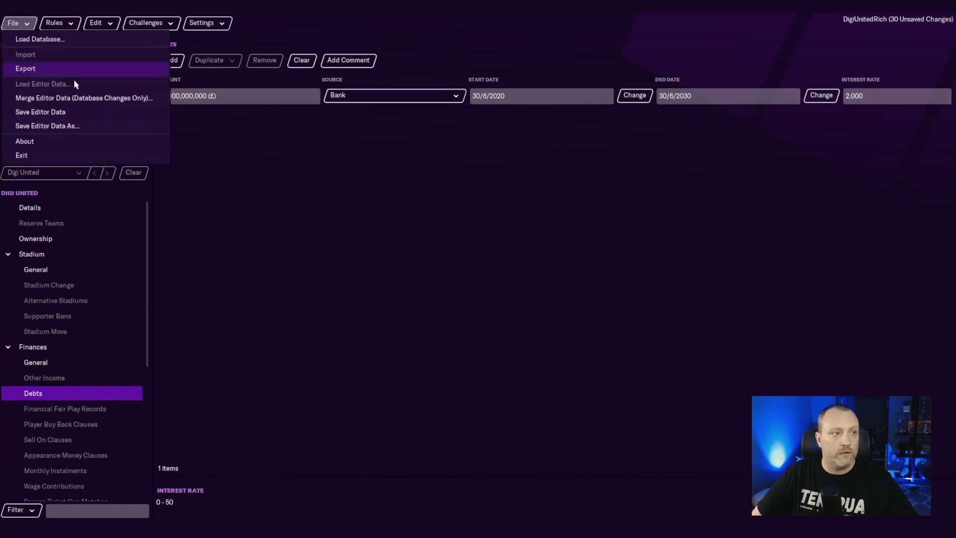
click(63, 126)
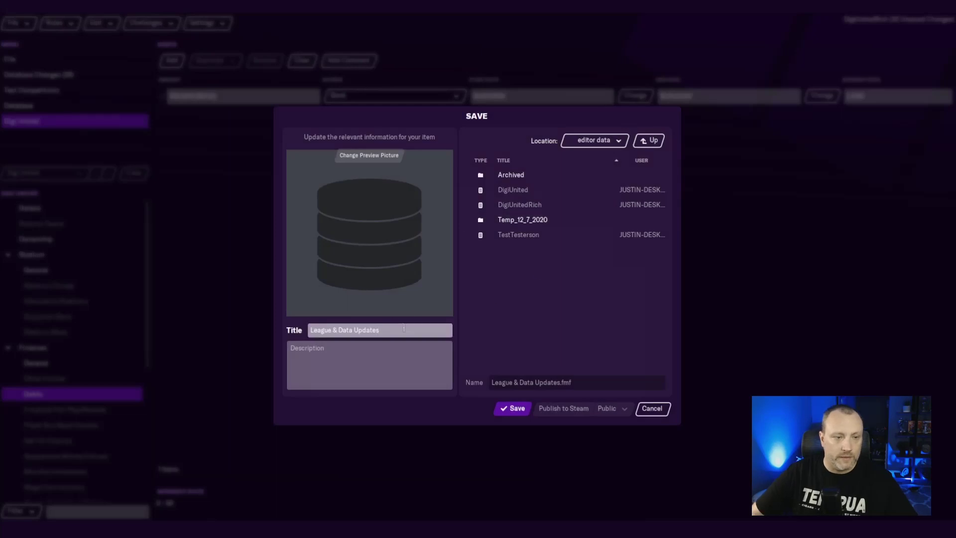
key(ctrl+a)
text(DigiUnited)
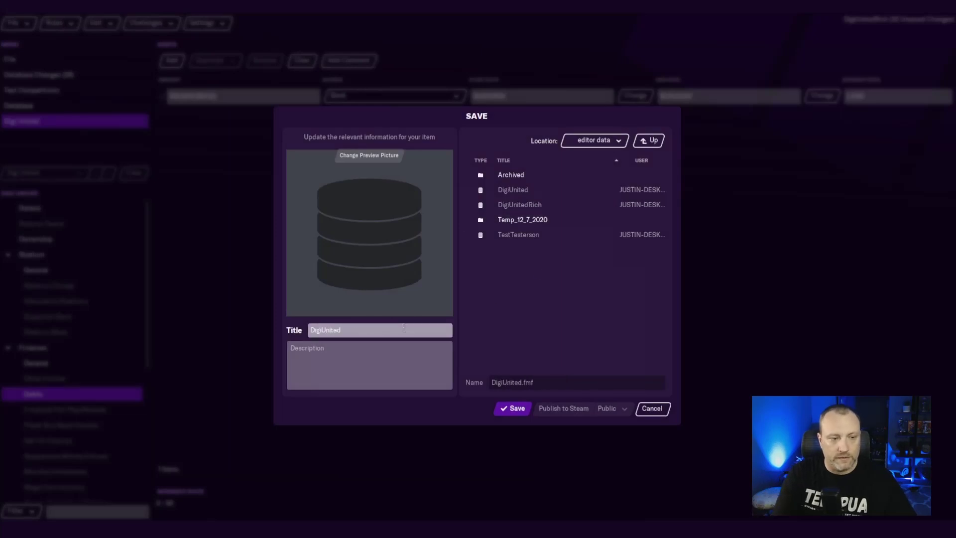
text(Poor)
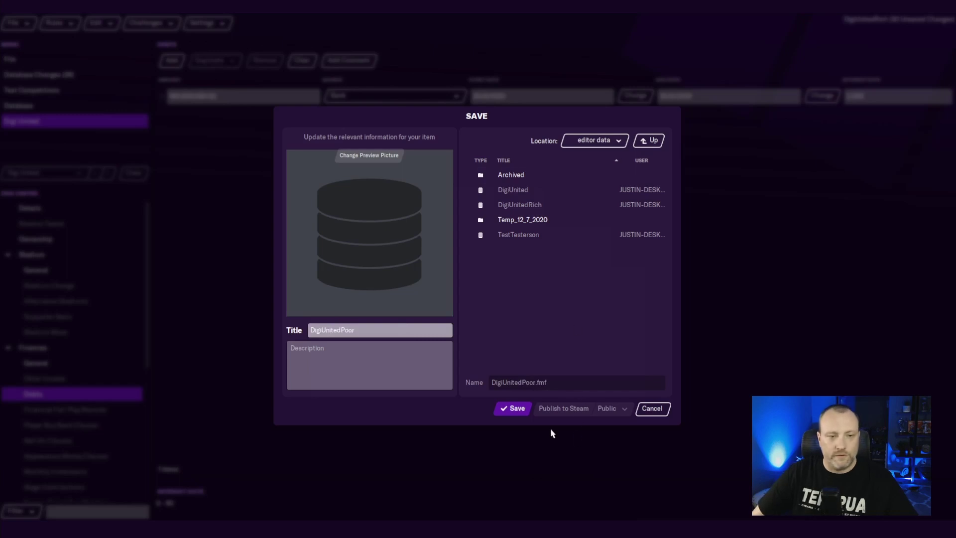
key(Tab)
click(518, 409)
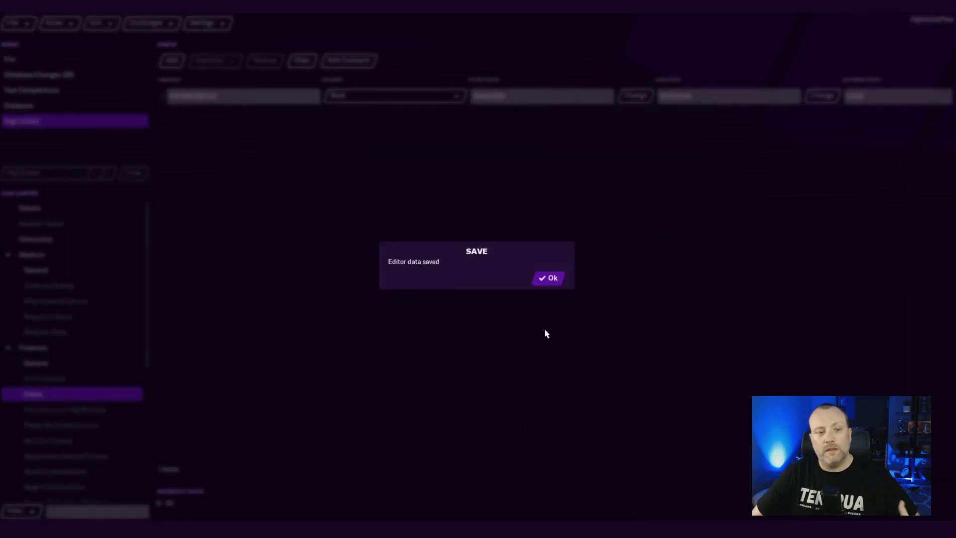
click(551, 279)
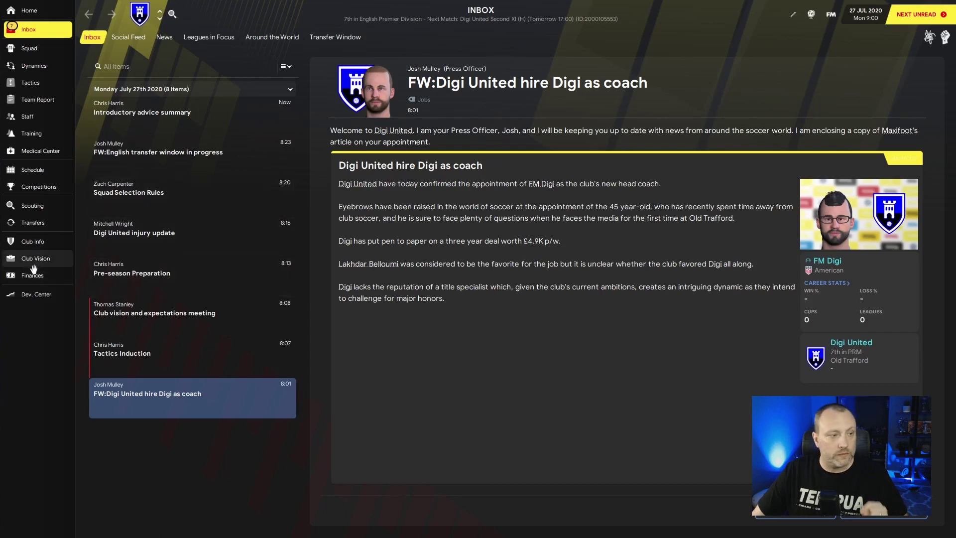
In the Football Manager game, review Digi United's finances summary with its debts and loans, and the club's stadium and facilities details.
click(25, 278)
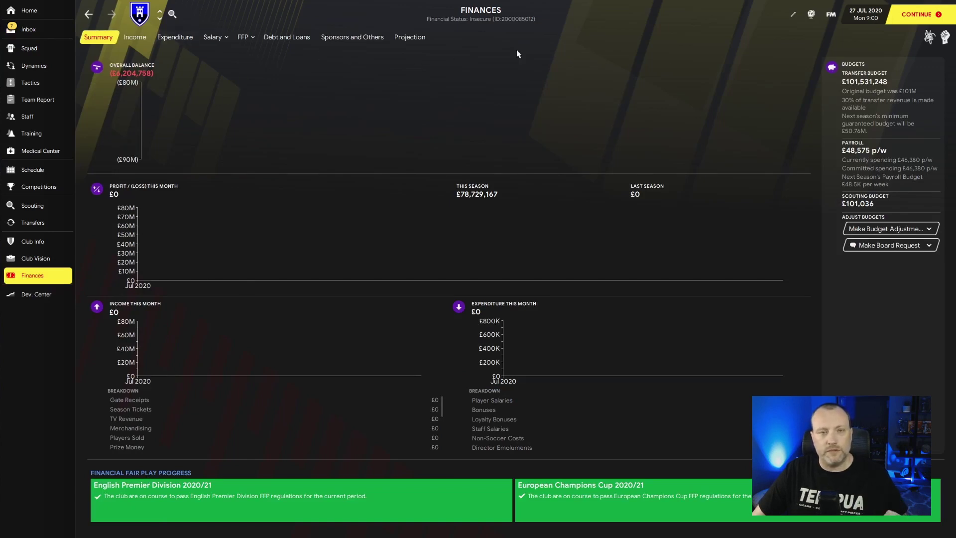
click(282, 38)
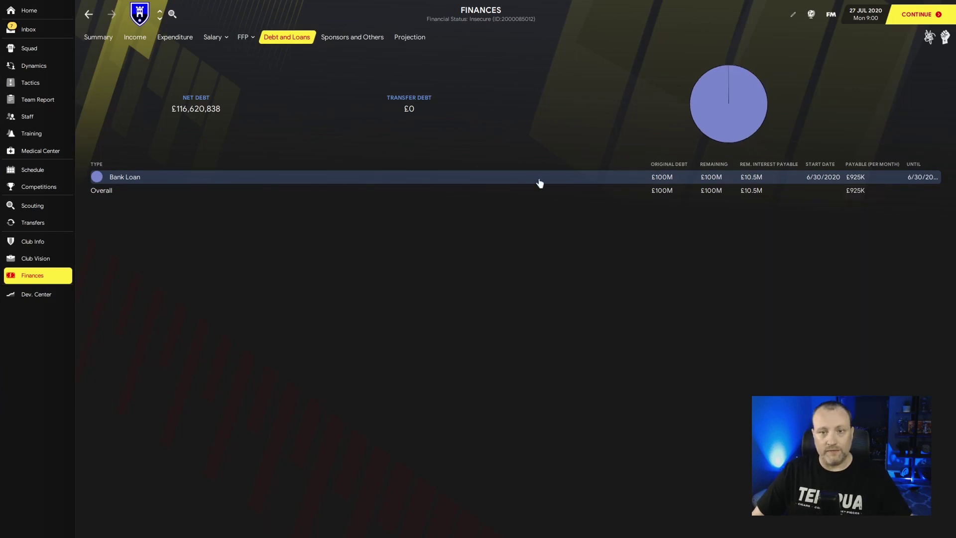
click(139, 14)
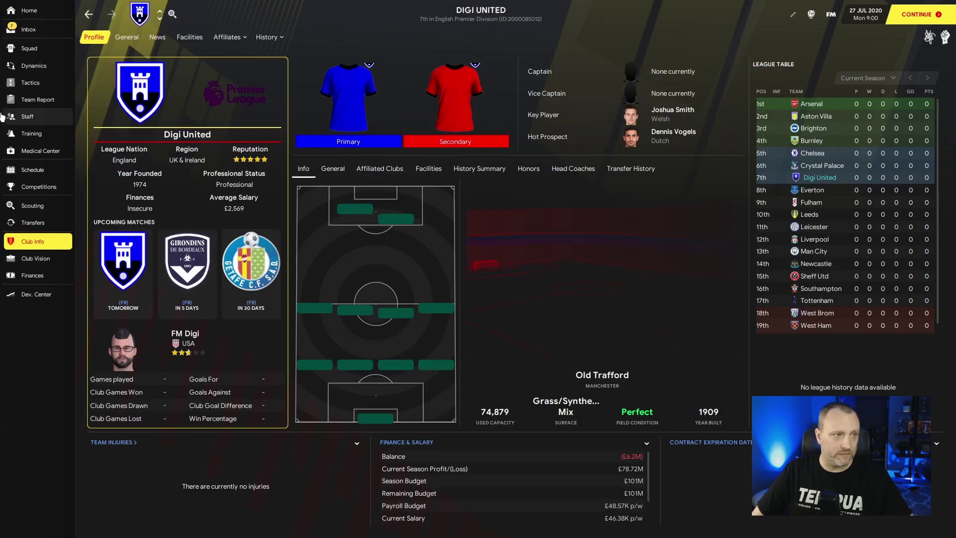
click(494, 309)
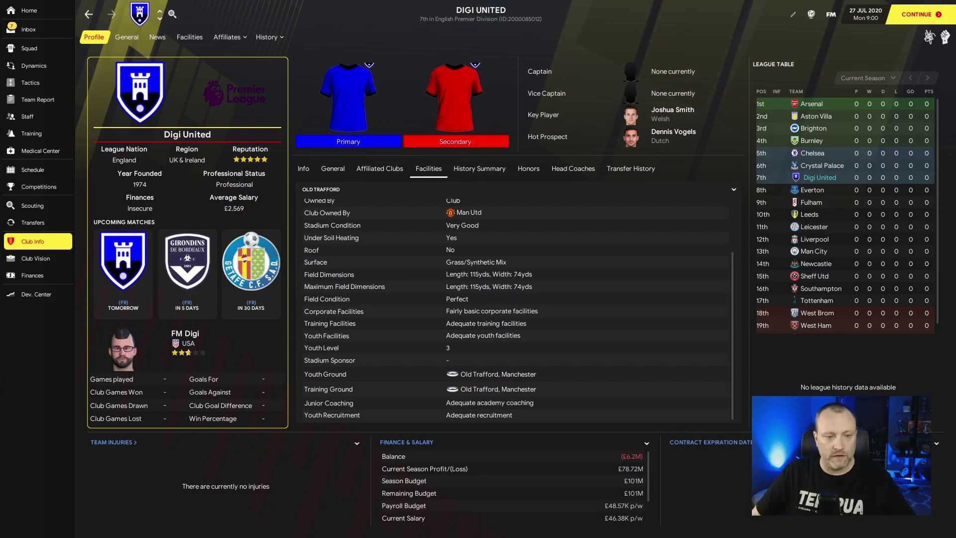
scroll(513, 309, up, 3)
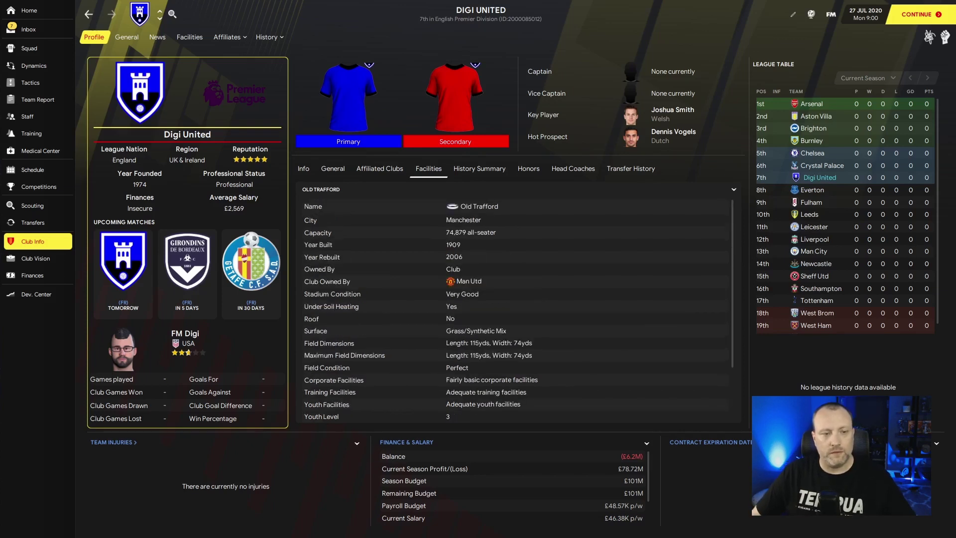